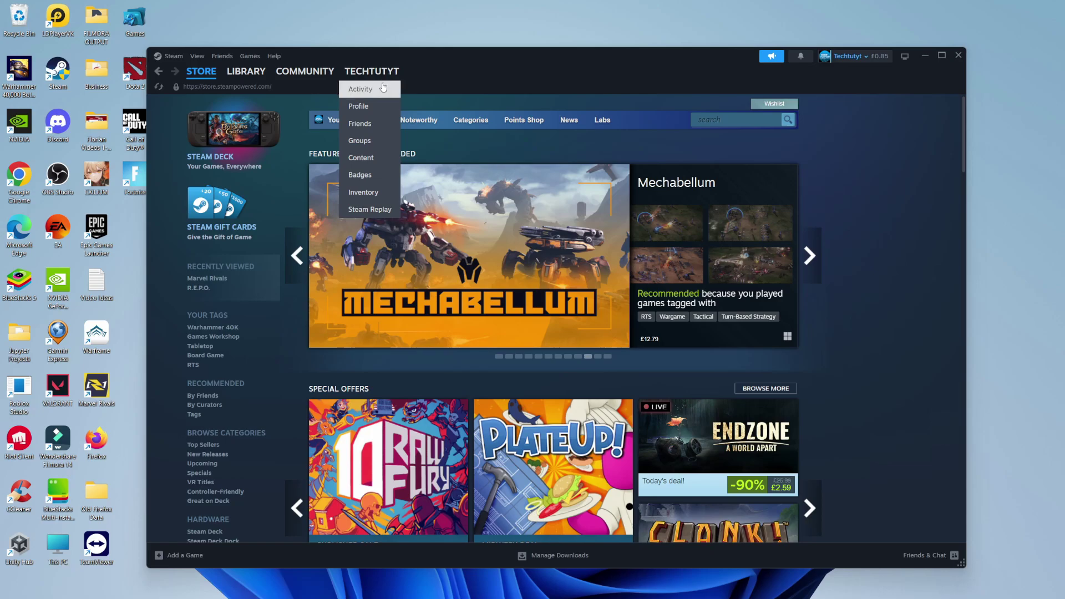
- Go to the TECHTUTYT community profile, edit it, and show the Avatar section
{"action": "left_click", "coordinate": [374, 112]}
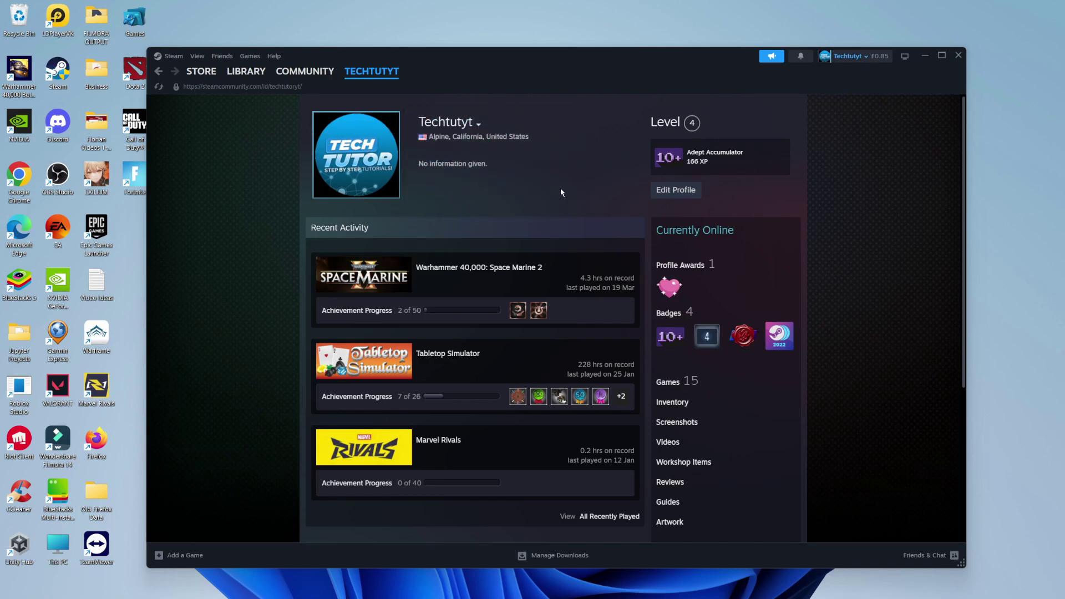
{"action": "left_click", "coordinate": [683, 194]}
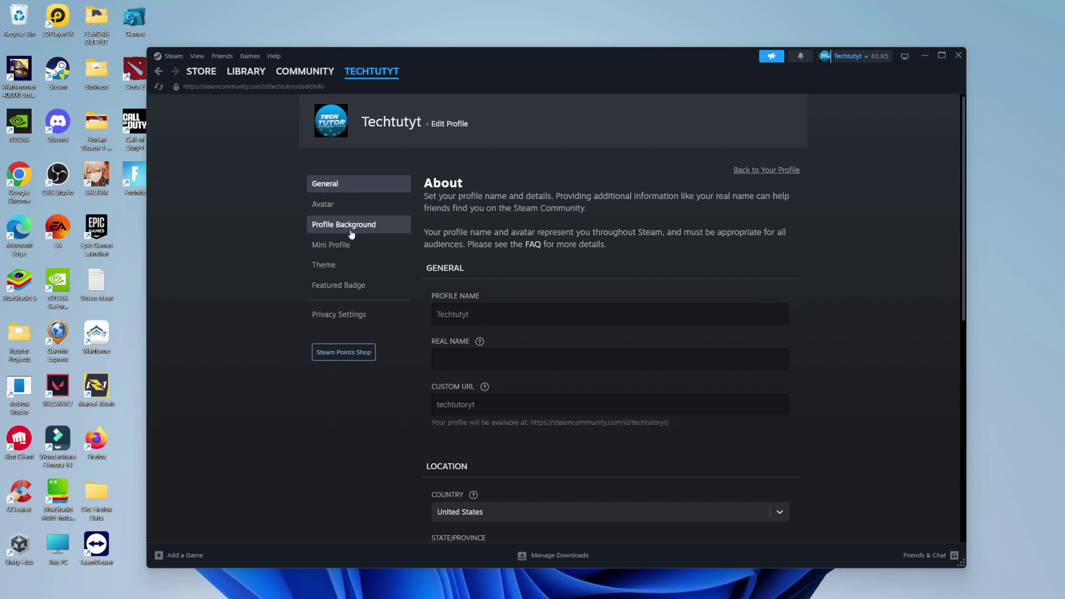
{"action": "left_click", "coordinate": [340, 210]}
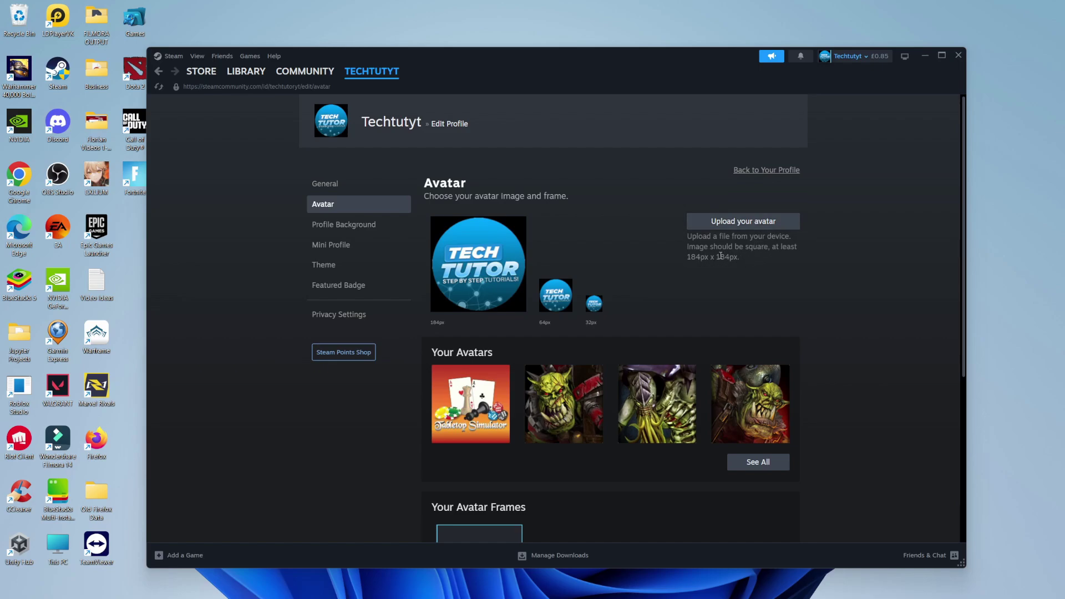
- Upload a new avatar from the Pictures > Screenshots folder
{"action": "left_click", "coordinate": [760, 222]}
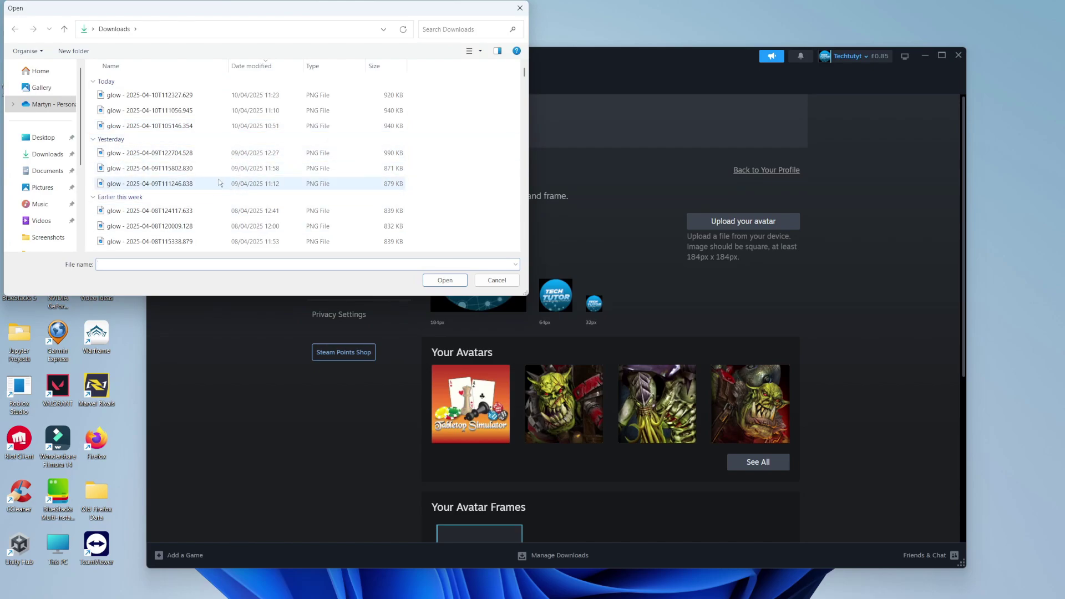
{"action": "mouse_move", "coordinate": [150, 183]}
{"action": "left_click", "coordinate": [47, 238]}
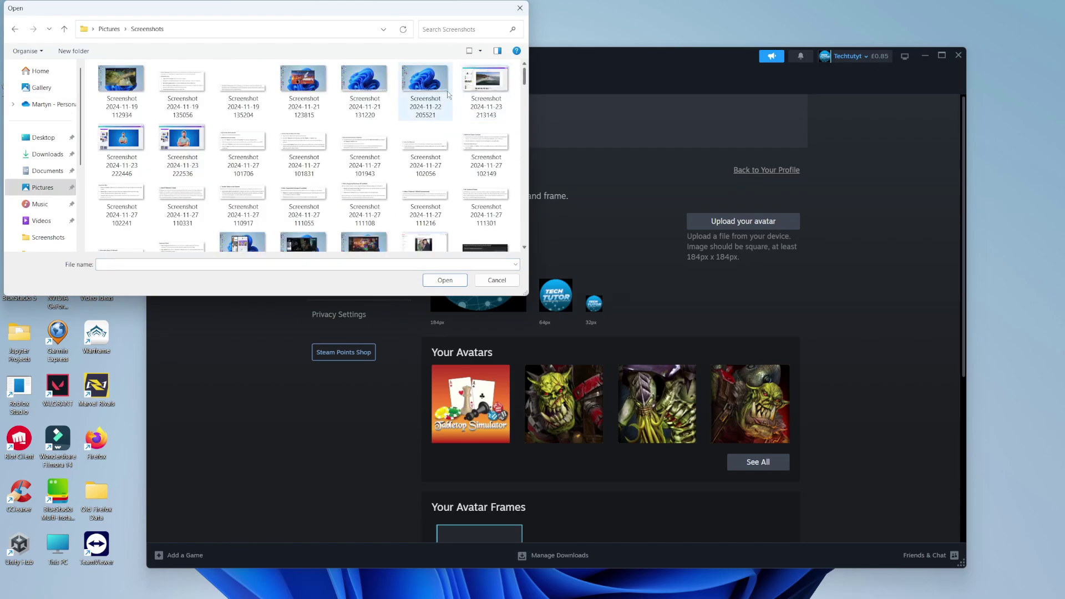
- Pick the first screenshot, crop it tightly around the bridge scene, and save
{"action": "double_click", "coordinate": [117, 96]}
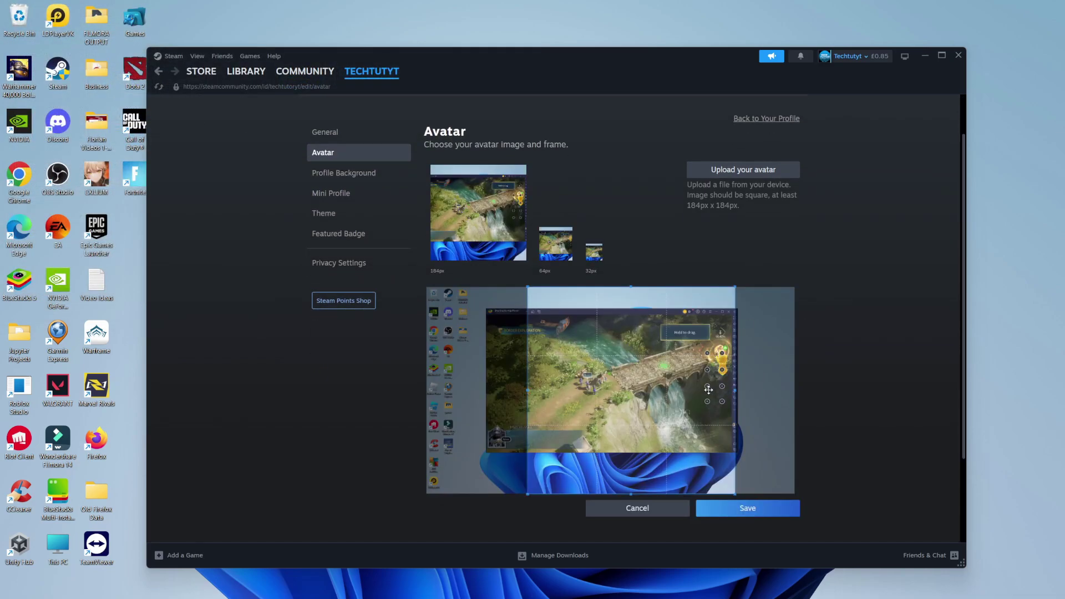
{"action": "left_click_drag", "start_coordinate": [709, 389], "coordinate": [660, 381]}
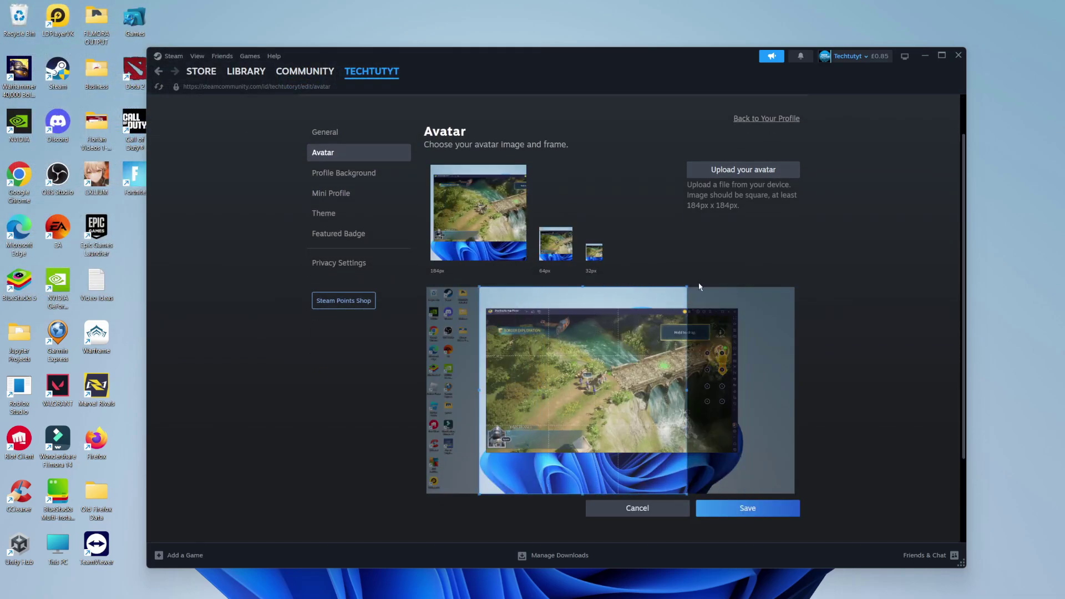
{"action": "mouse_move", "coordinate": [688, 286]}
{"action": "left_mouse_down"}
{"action": "mouse_move", "coordinate": [651, 311]}
{"action": "mouse_move", "coordinate": [634, 342]}
{"action": "mouse_move", "coordinate": [642, 337]}
{"action": "left_mouse_up"}
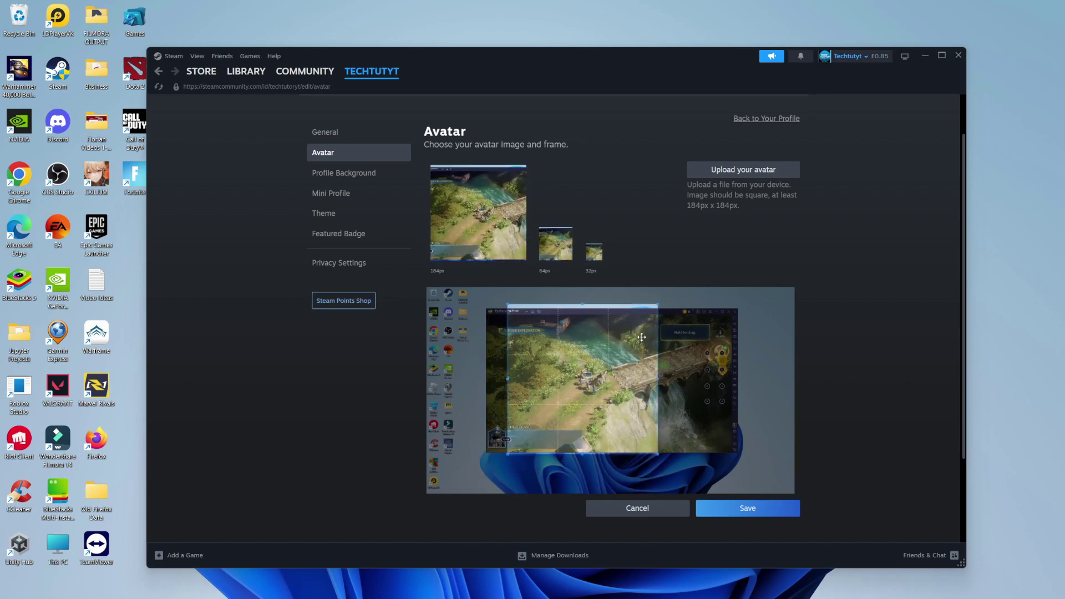
{"action": "left_click", "coordinate": [766, 509]}
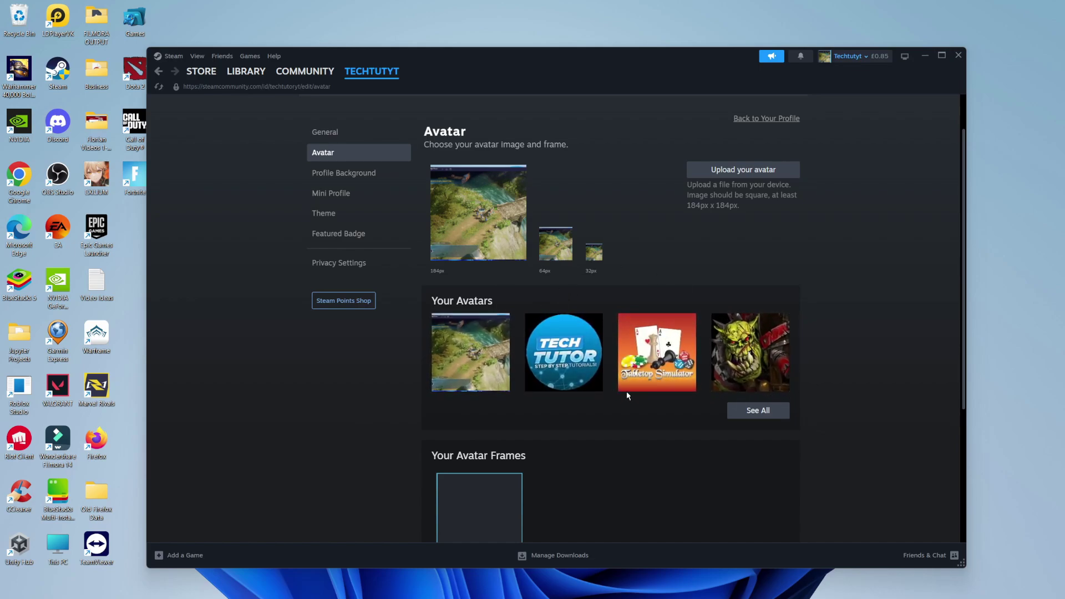
- Show all owned avatars and go back to the Tech Tutor logo
{"action": "left_click", "coordinate": [779, 411]}
{"action": "scroll", "coordinate": [629, 423], "scroll_direction": "down", "scroll_amount": 10}
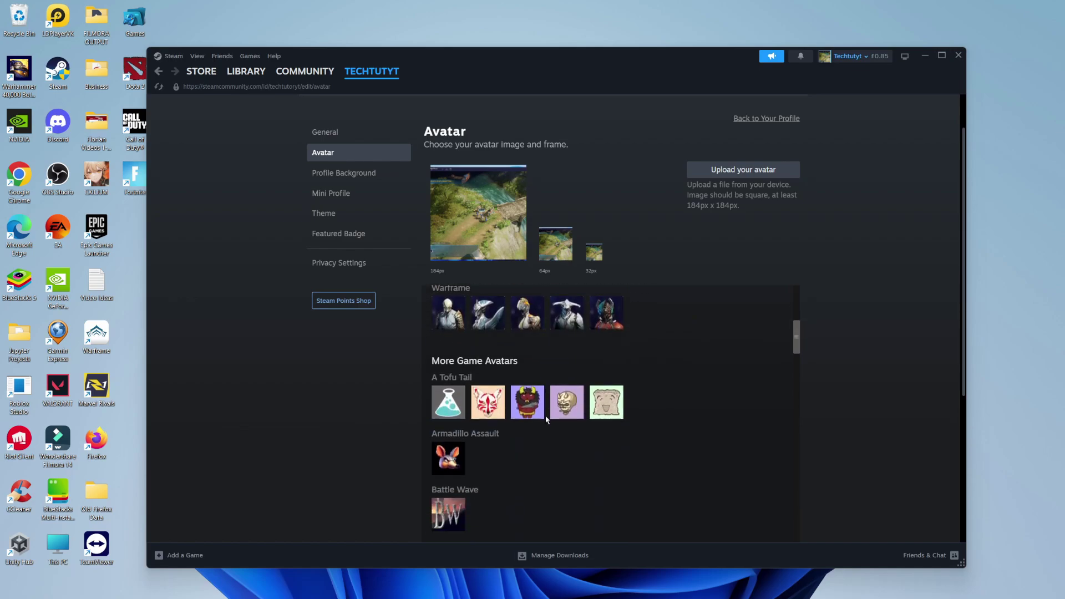
{"action": "scroll", "coordinate": [584, 397], "scroll_direction": "down", "scroll_amount": 3}
{"action": "scroll", "coordinate": [584, 397], "scroll_direction": "up", "scroll_amount": 2}
{"action": "scroll", "coordinate": [584, 402], "scroll_direction": "up", "scroll_amount": 8}
{"action": "key", "text": "Escape"}
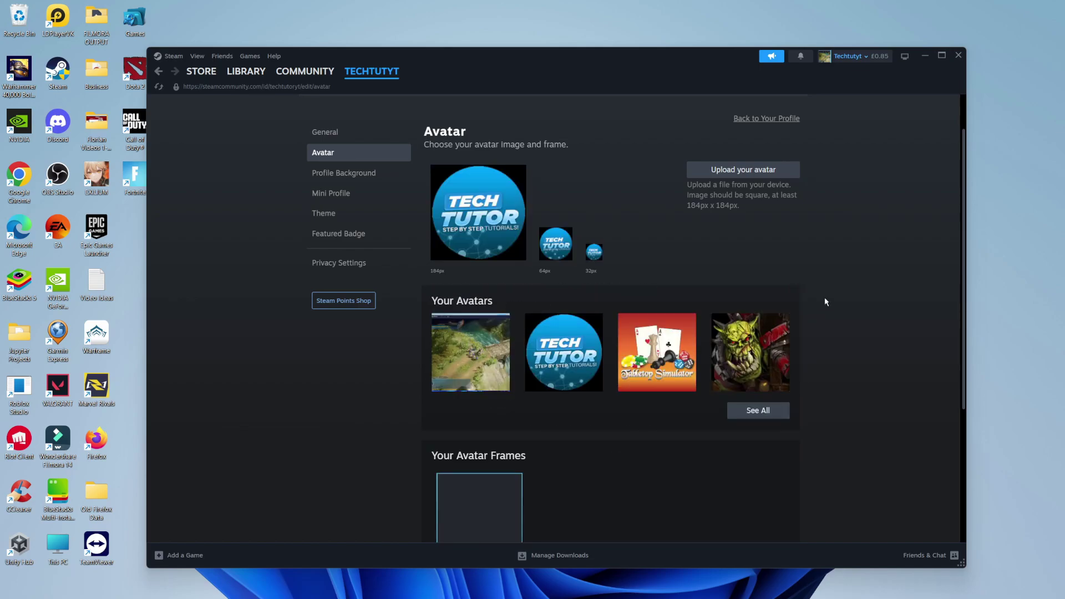